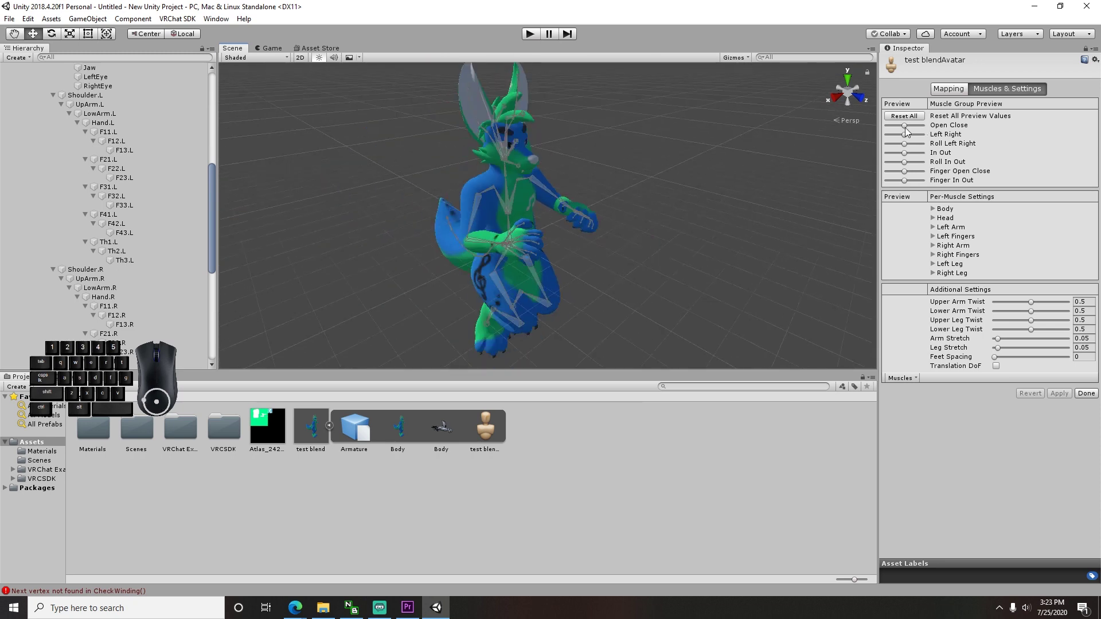
# Step: Preview the Left Right twist muscle, then finish the humanoid avatar rig configuration
pyautogui.moveTo(905, 131); pyautogui.dragTo(907, 152)
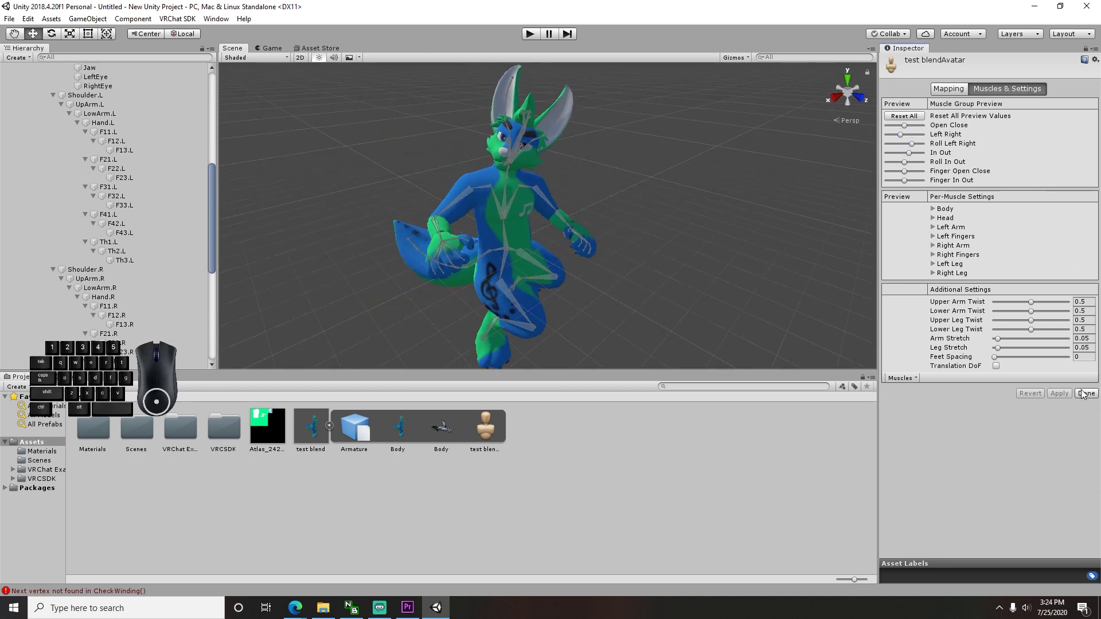
pyautogui.click(1086, 393)
pyautogui.click(316, 432)
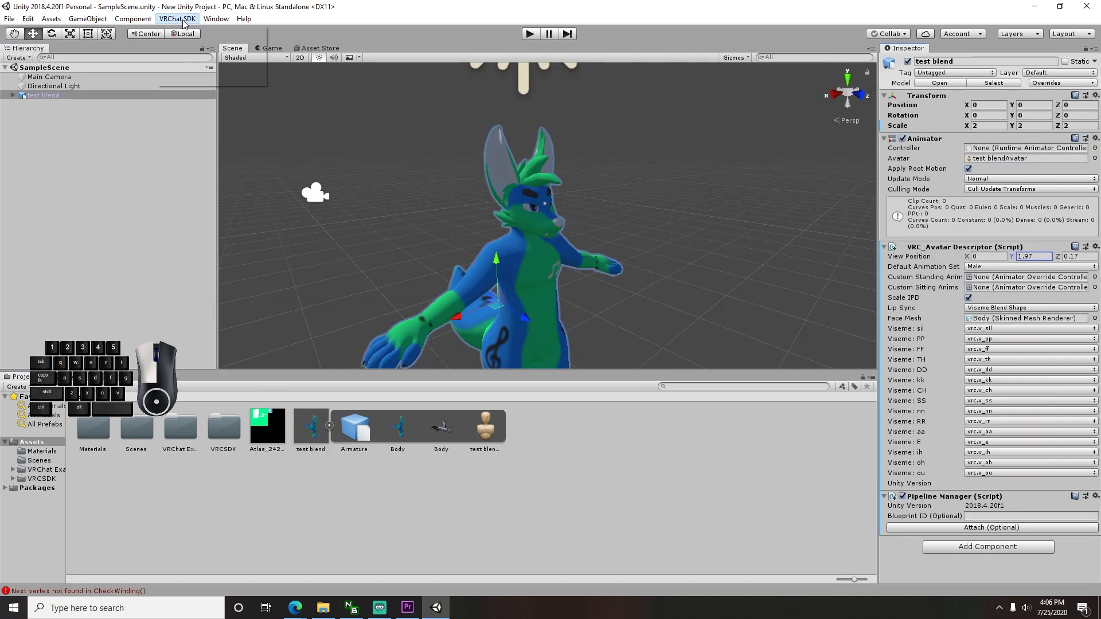
# Step: In the SDK Builder, auto-fix the blendshape normals and mipmap warnings, then Build & Publish for Windows
pyautogui.click(178, 20)
pyautogui.click(232, 49)
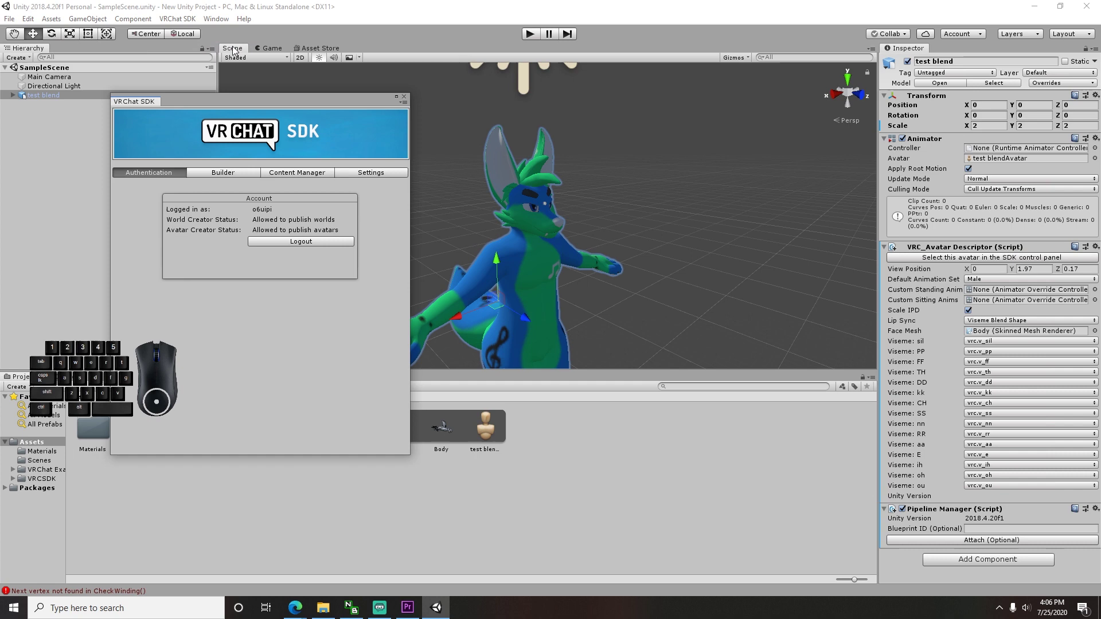
pyautogui.click(230, 174)
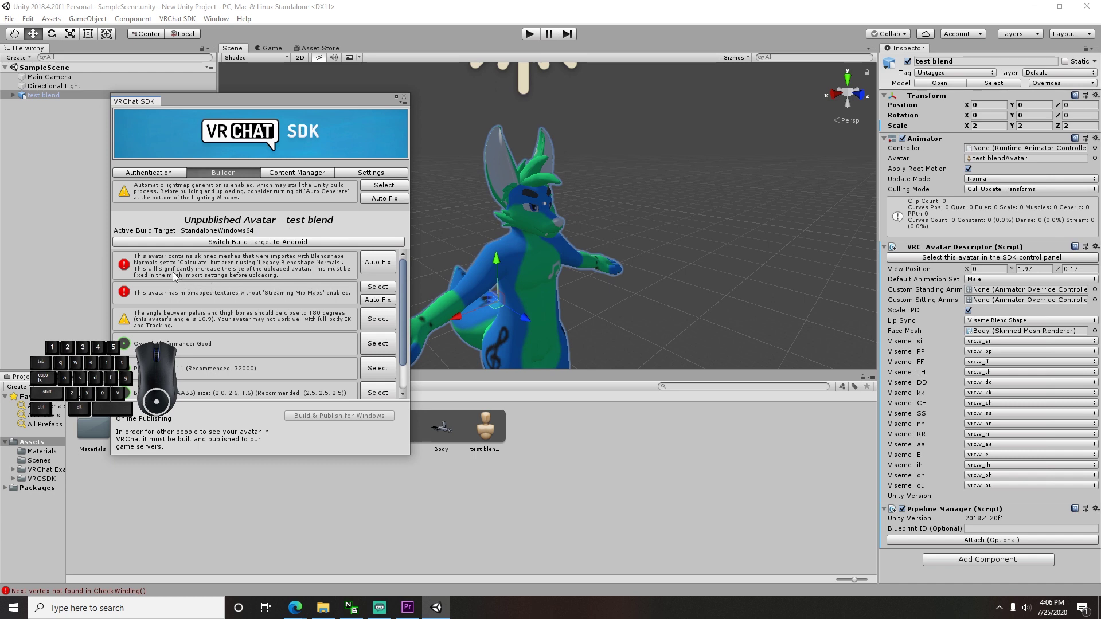
pyautogui.click(380, 268)
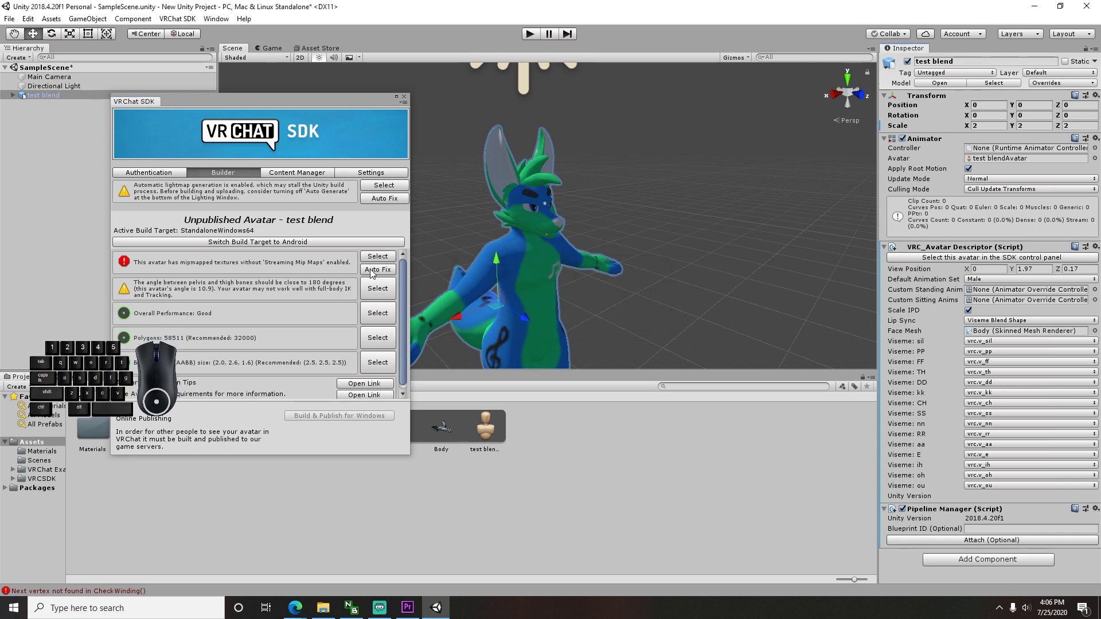
pyautogui.click(372, 272)
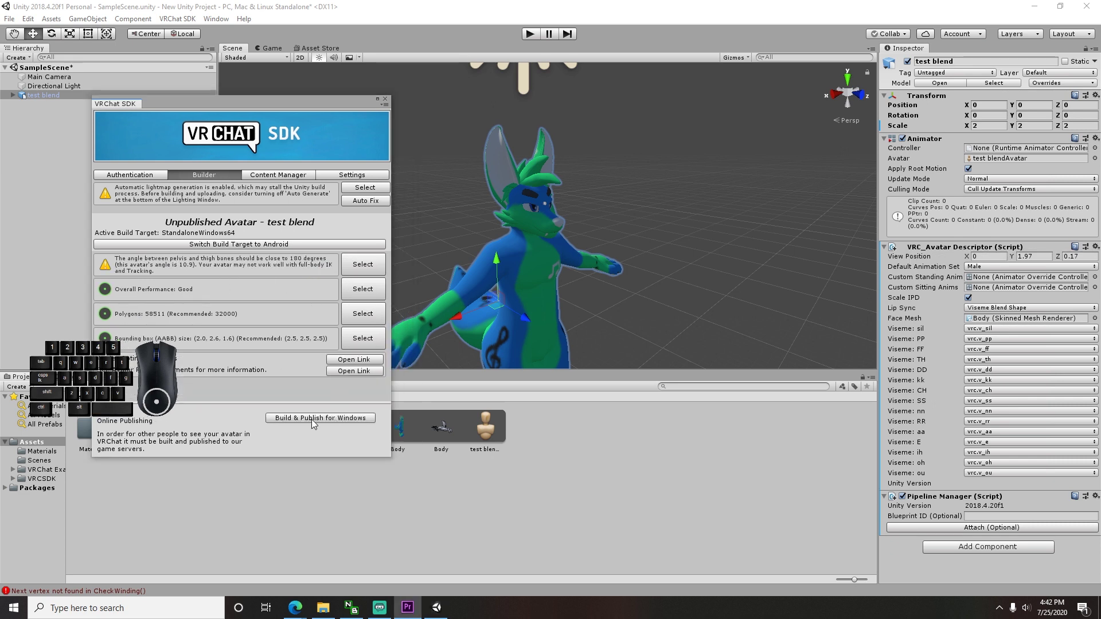
pyautogui.click(312, 421)
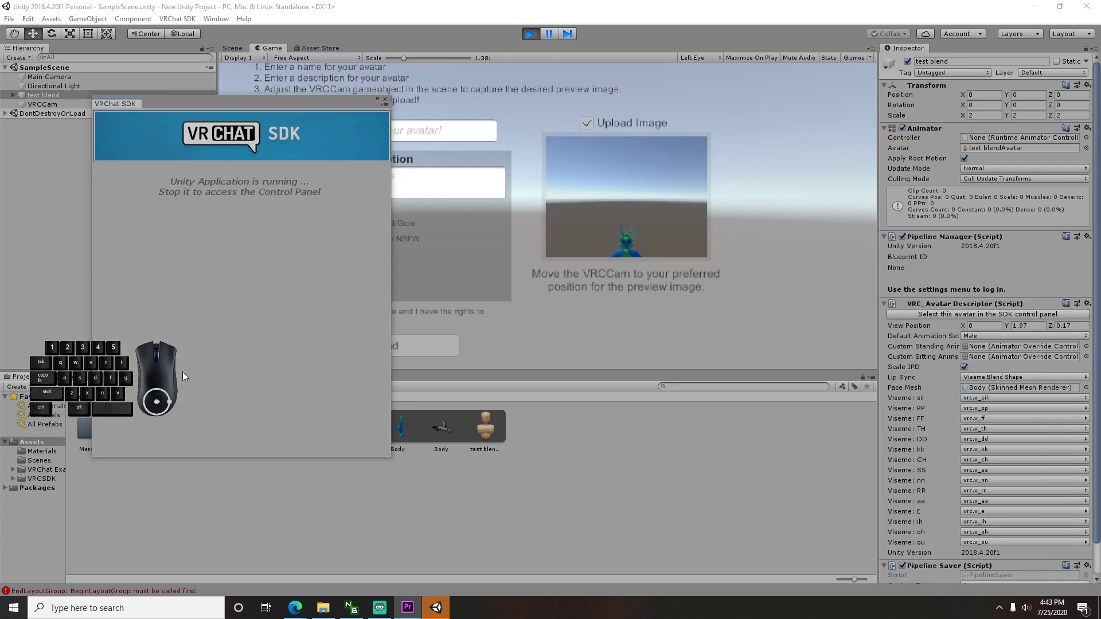
# Step: Fill the upload form with avatar name 'Jayjay test' and description 'test file'
pyautogui.moveTo(322, 103)
pyautogui.mouseDown()
pyautogui.moveTo(0, 120)
pyautogui.moveTo(32, 175)
pyautogui.mouseUp()
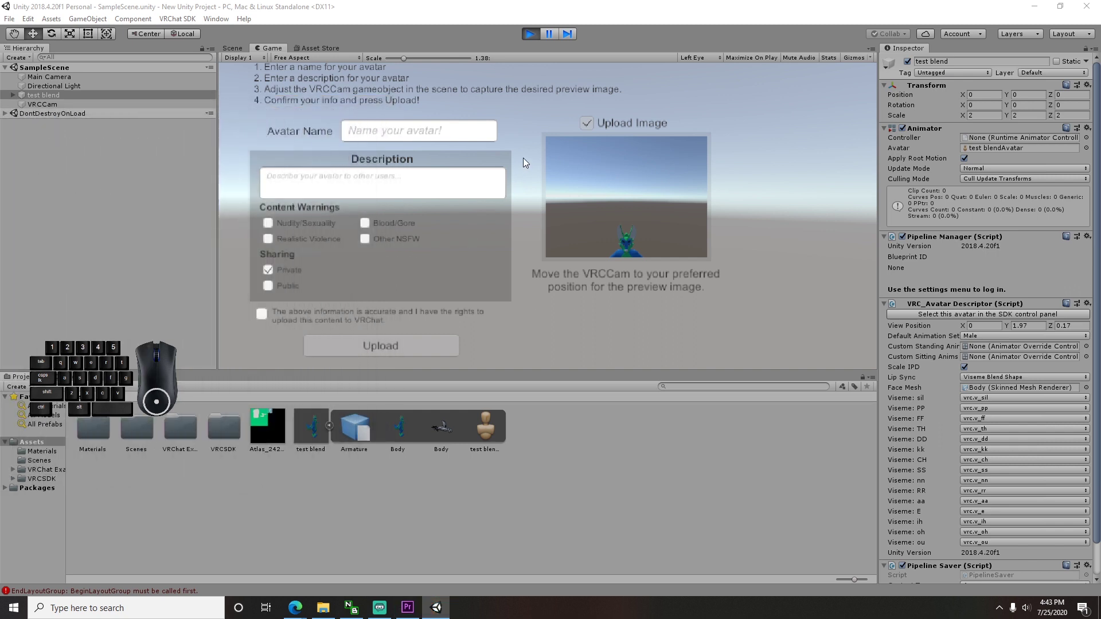
pyautogui.click(427, 133)
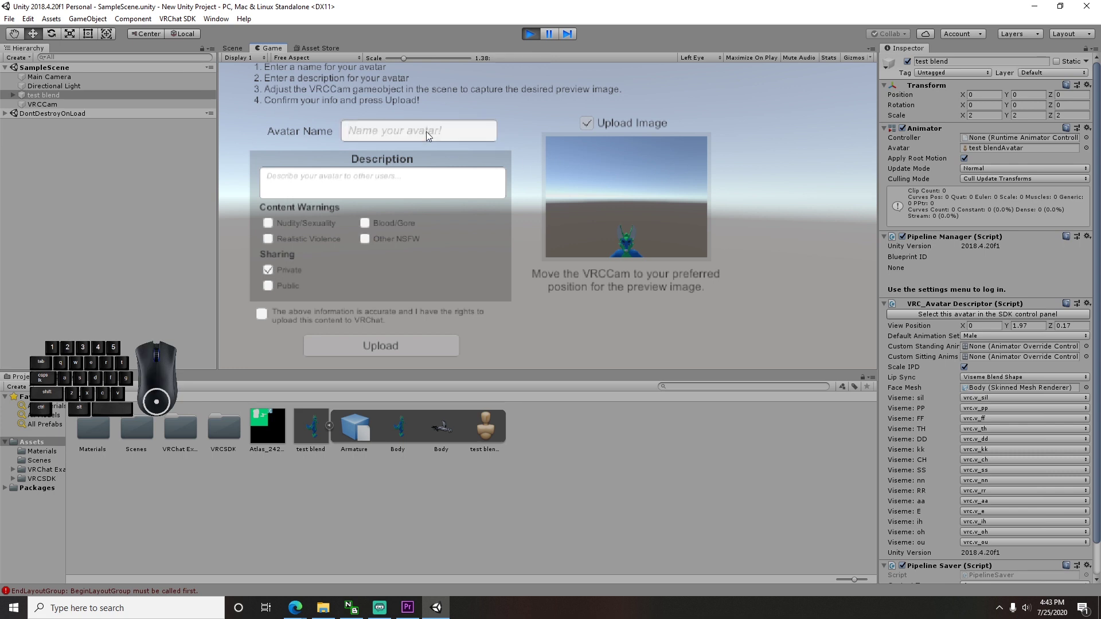
pyautogui.write('Jayjay e')
pyautogui.press('BackSpace')
pyautogui.write('test')
pyautogui.click(418, 181)
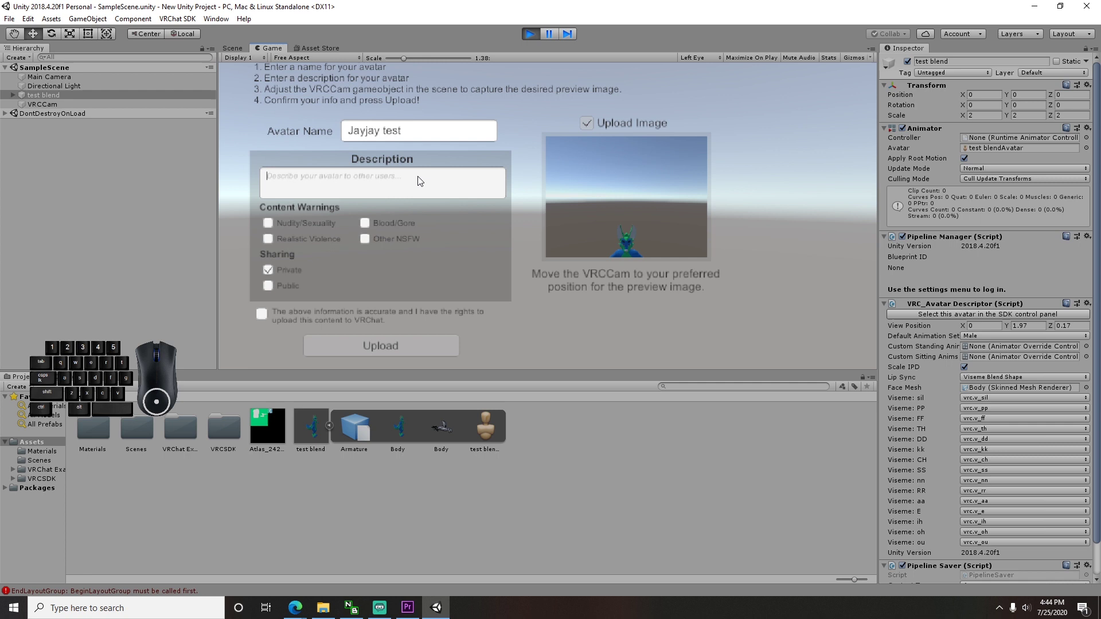
pyautogui.write('test file')
pyautogui.click(232, 48)
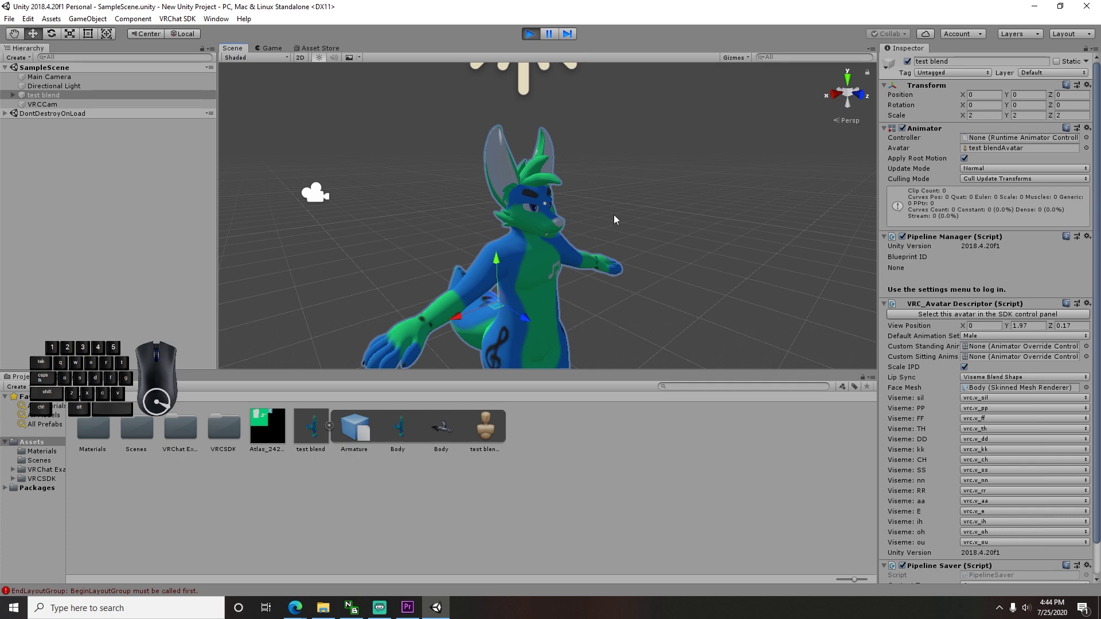
pyautogui.scroll(-5, 667, 258)
pyautogui.scroll(-3, 667, 257)
# Step: Move the upload preview camera down in front of the avatar's face
pyautogui.click(731, 154)
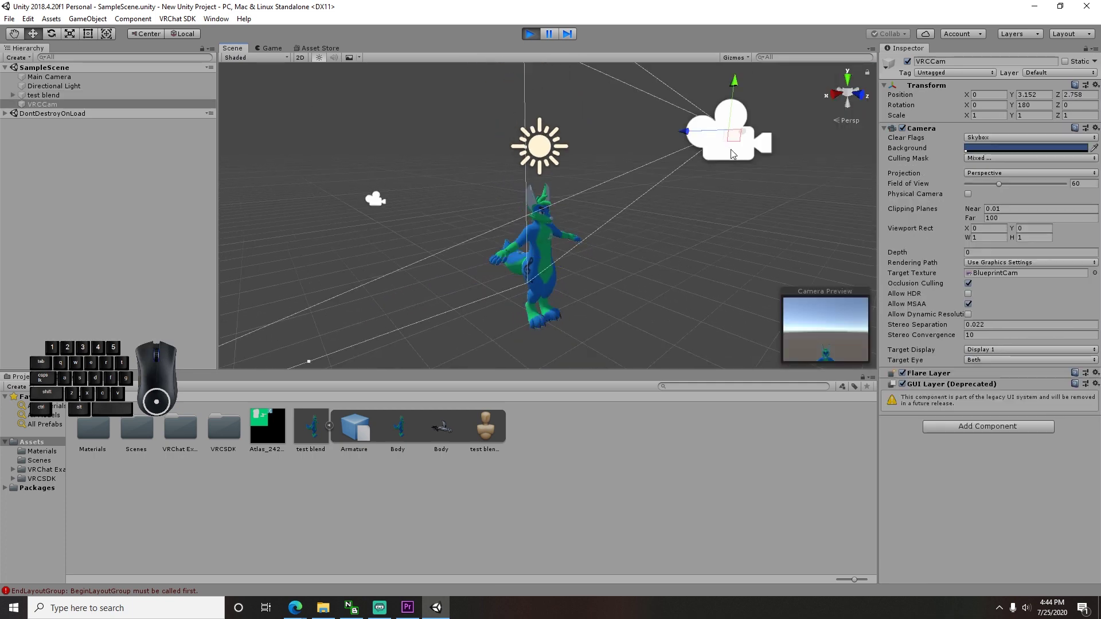
pyautogui.moveTo(731, 154)
pyautogui.mouseDown()
pyautogui.moveTo(669, 321)
pyautogui.moveTo(535, 228)
pyautogui.mouseUp()
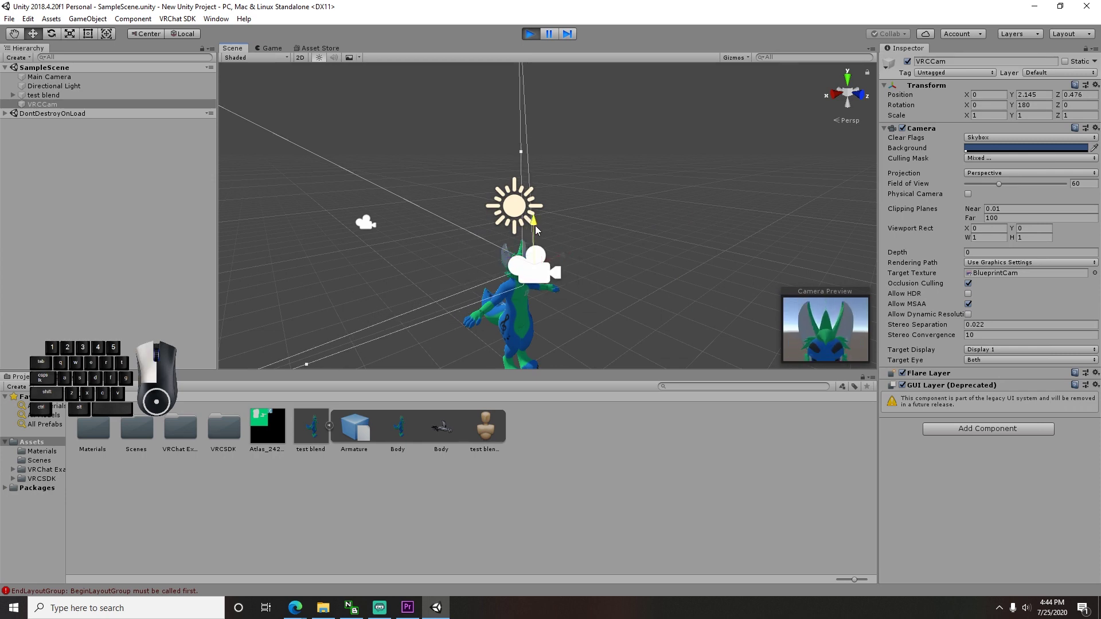
pyautogui.moveTo(536, 228); pyautogui.dragTo(520, 309)
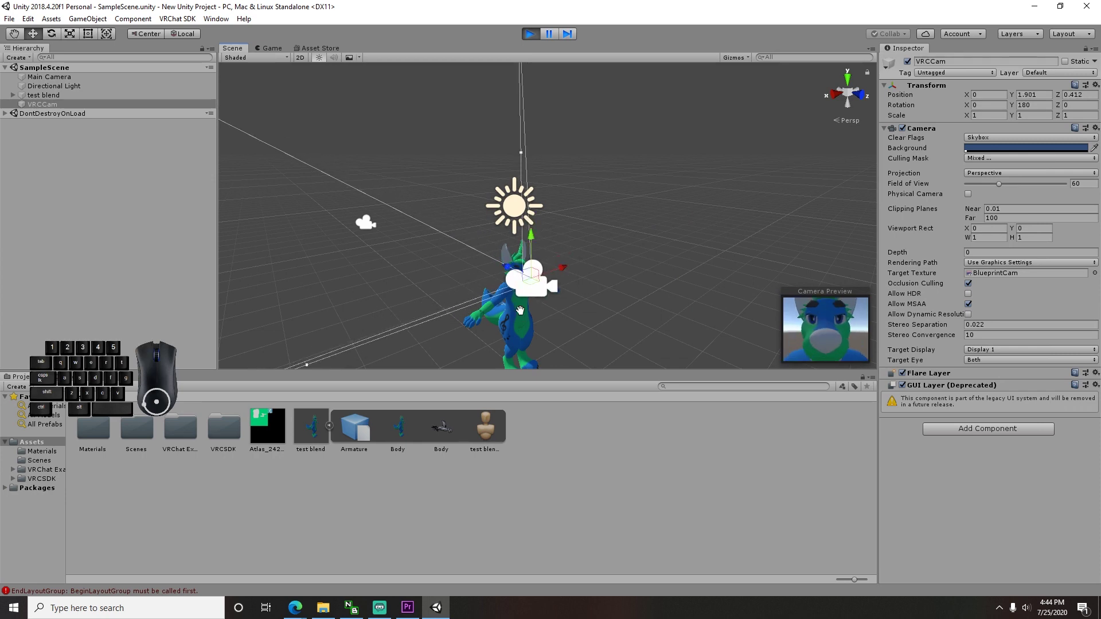
pyautogui.moveTo(519, 309); pyautogui.dragTo(620, 232, button='middle')
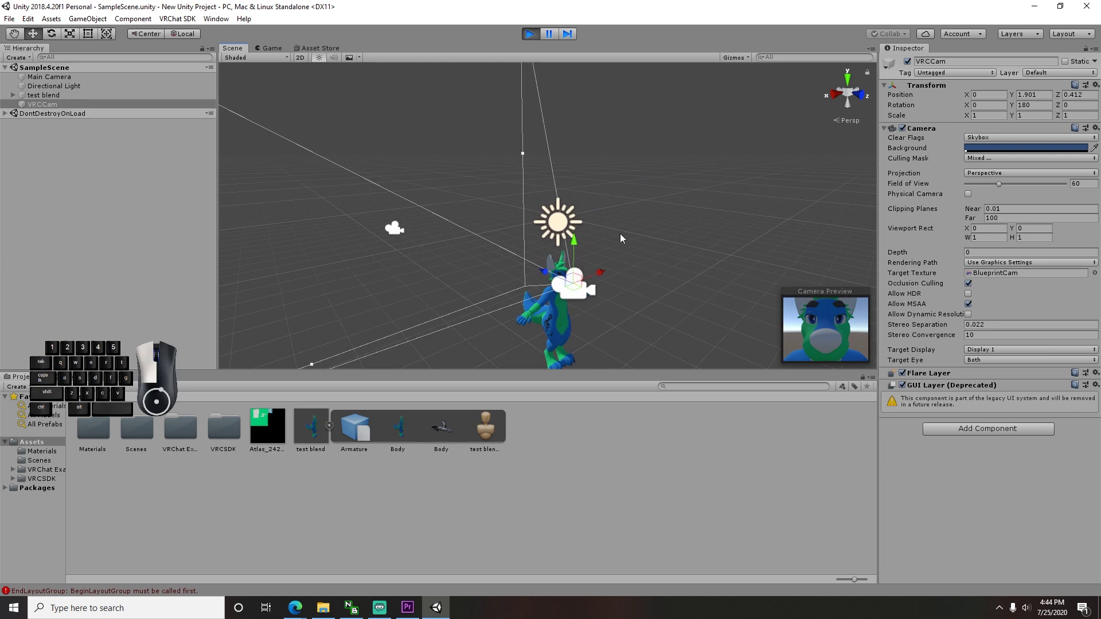
pyautogui.click(620, 233)
# Step: Set the Directional Light rotation to X 0 and Y 225
pyautogui.click(560, 224)
pyautogui.moveTo(592, 297); pyautogui.dragTo(660, 229, button='middle')
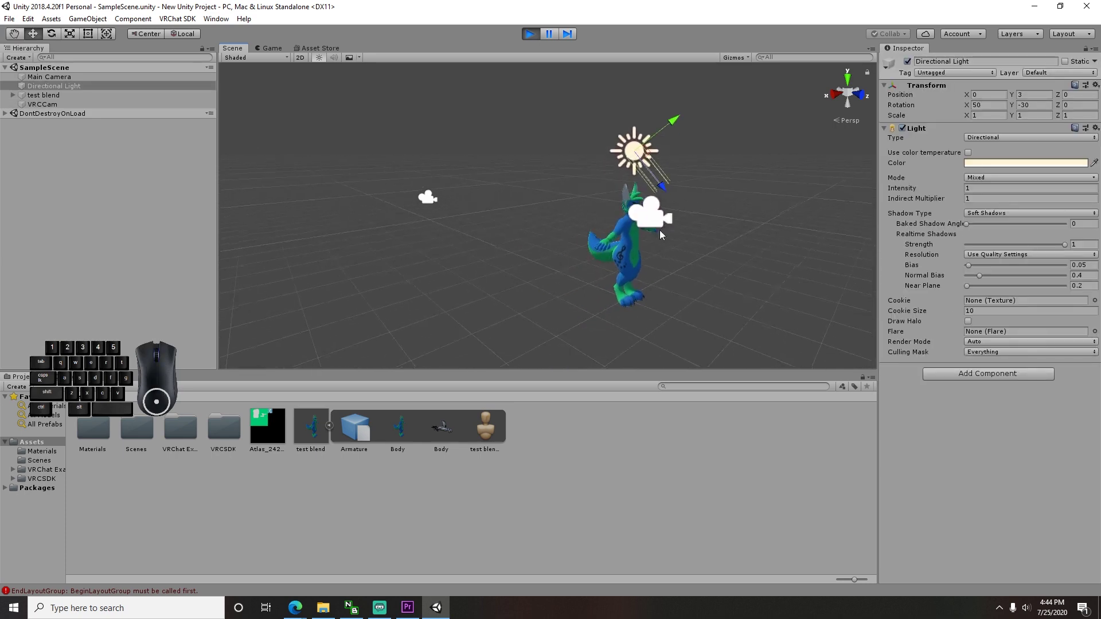
pyautogui.scroll(3, 747, 232)
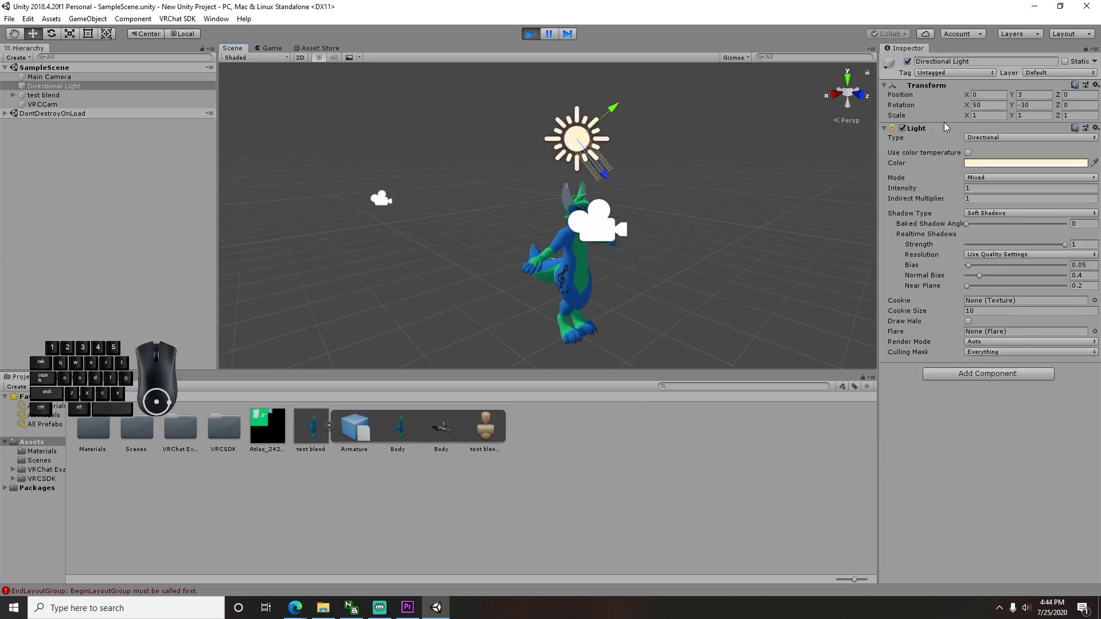
pyautogui.click(979, 106)
pyautogui.write('0')
pyautogui.click(1037, 107)
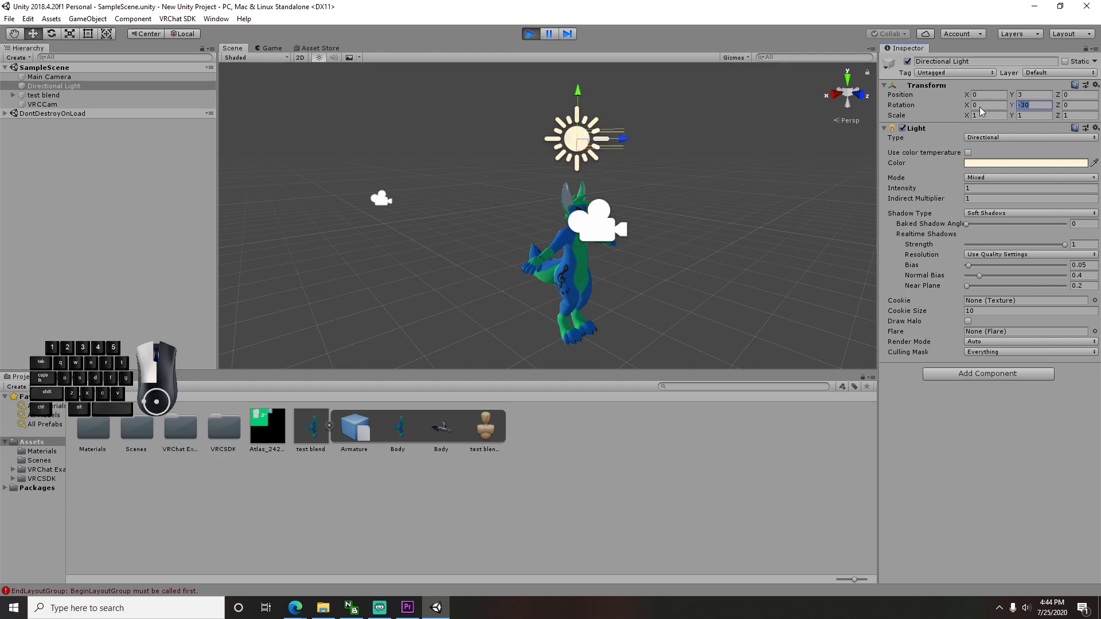
pyautogui.write('225')
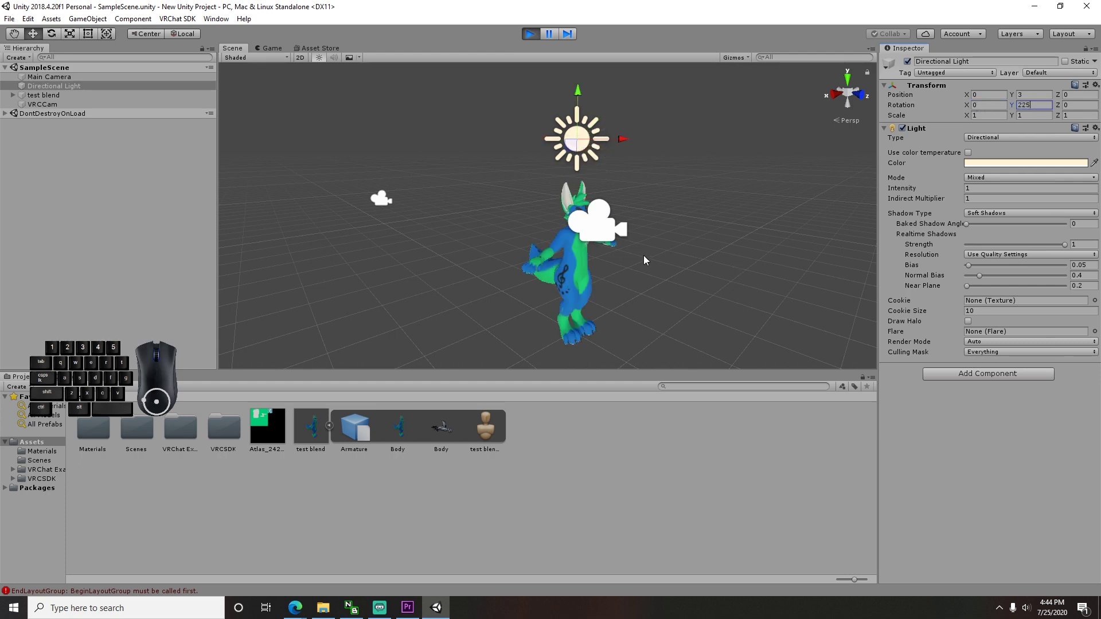
pyautogui.click(603, 233)
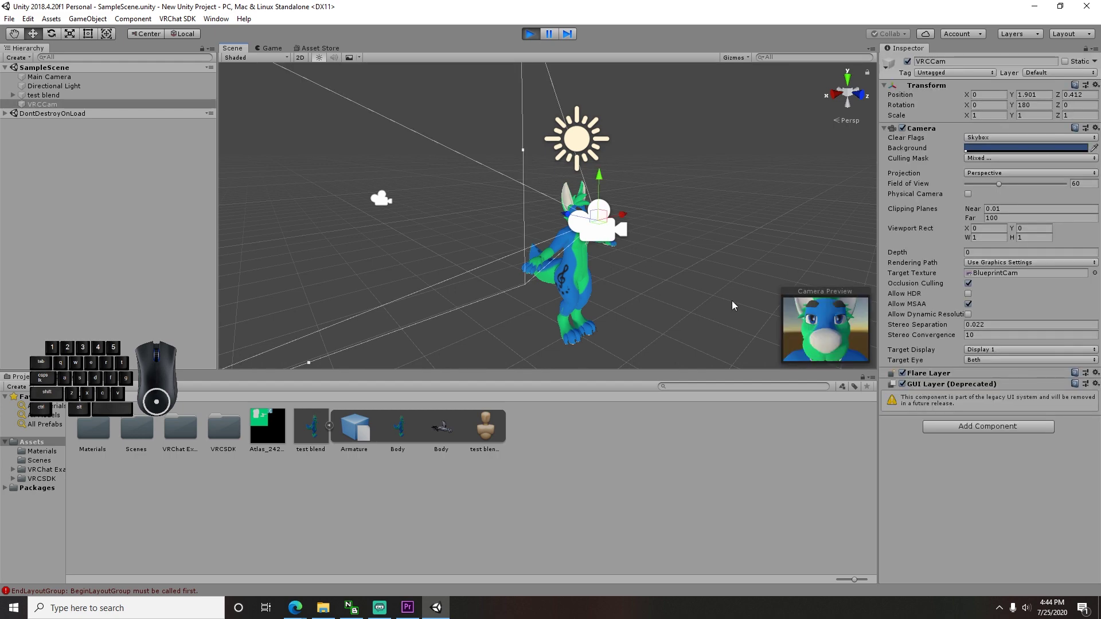
# Step: Confirm upload rights and upload the Jayjay test avatar, dismissing the completion message
pyautogui.click(272, 50)
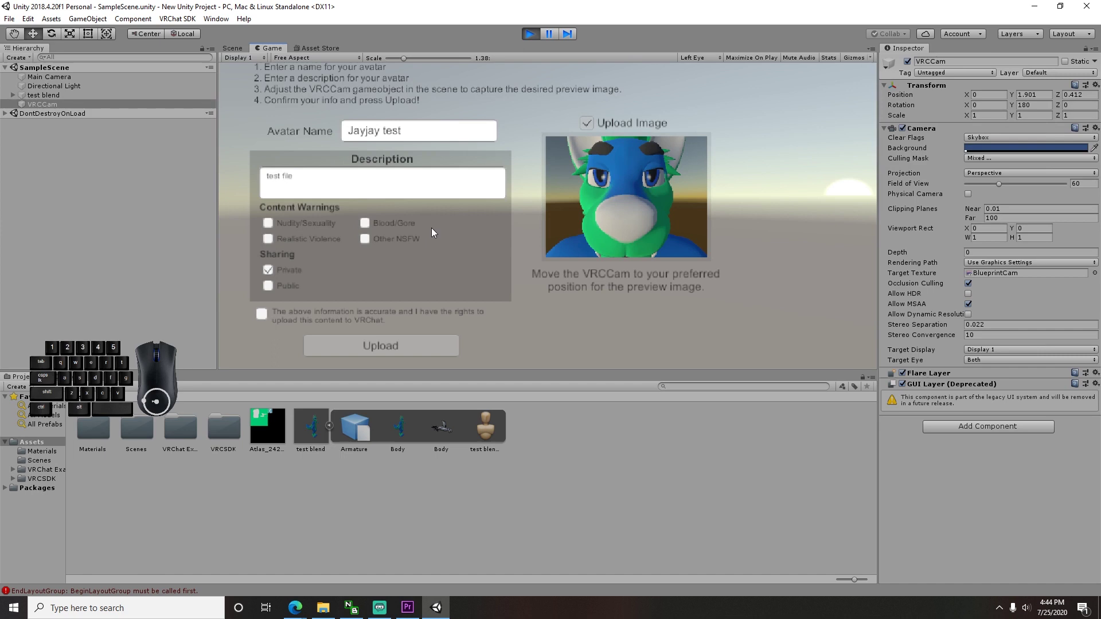
pyautogui.click(345, 184)
pyautogui.click(276, 271)
pyautogui.click(262, 314)
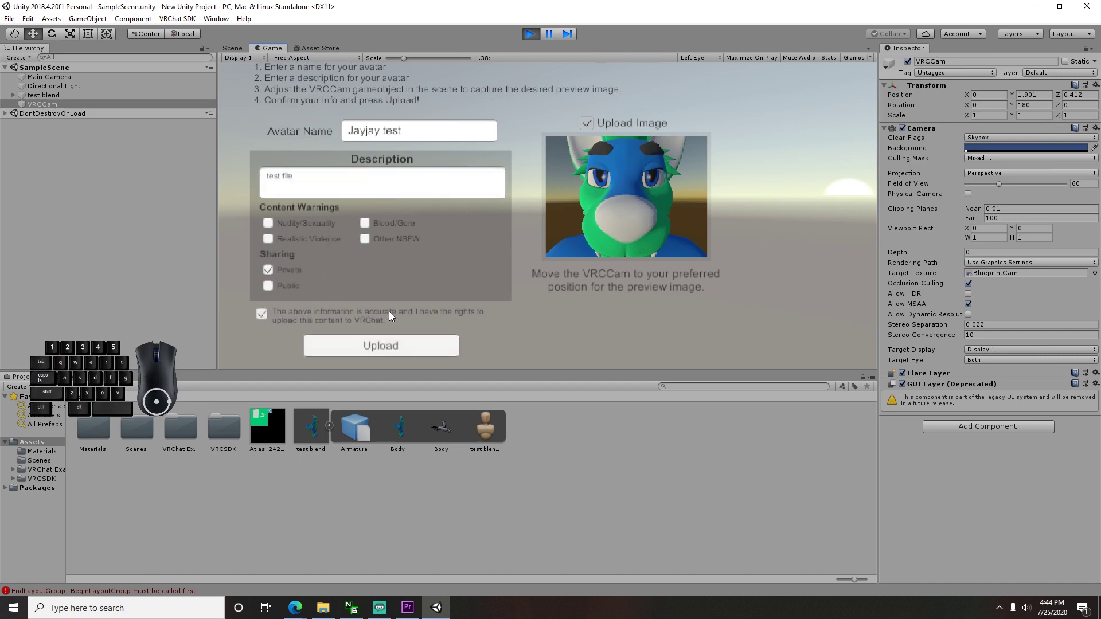
pyautogui.click(260, 313)
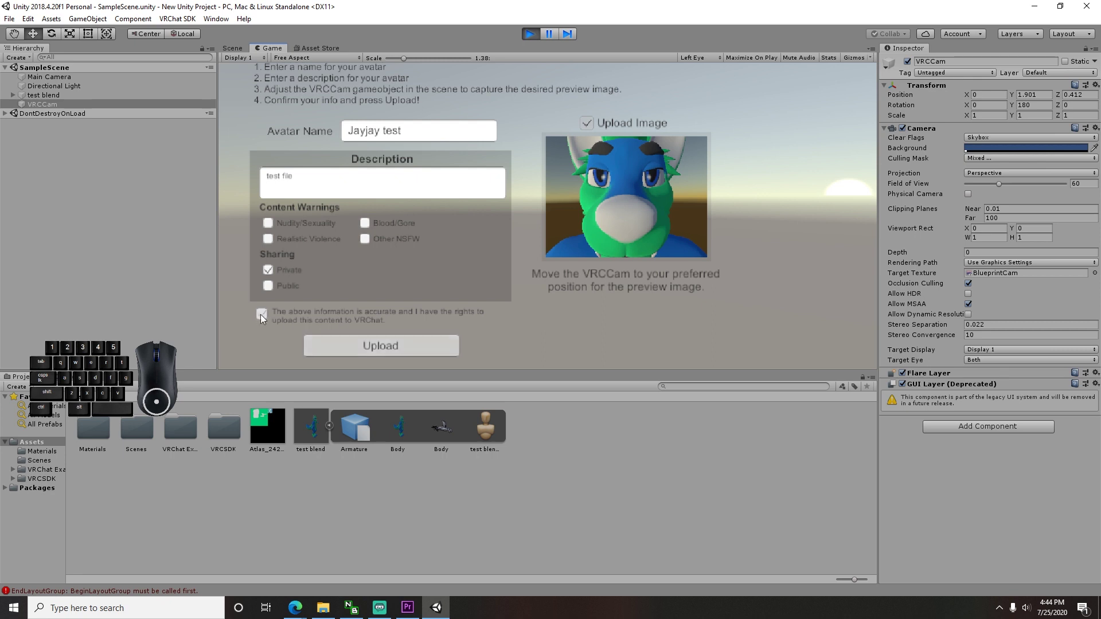
pyautogui.click(391, 345)
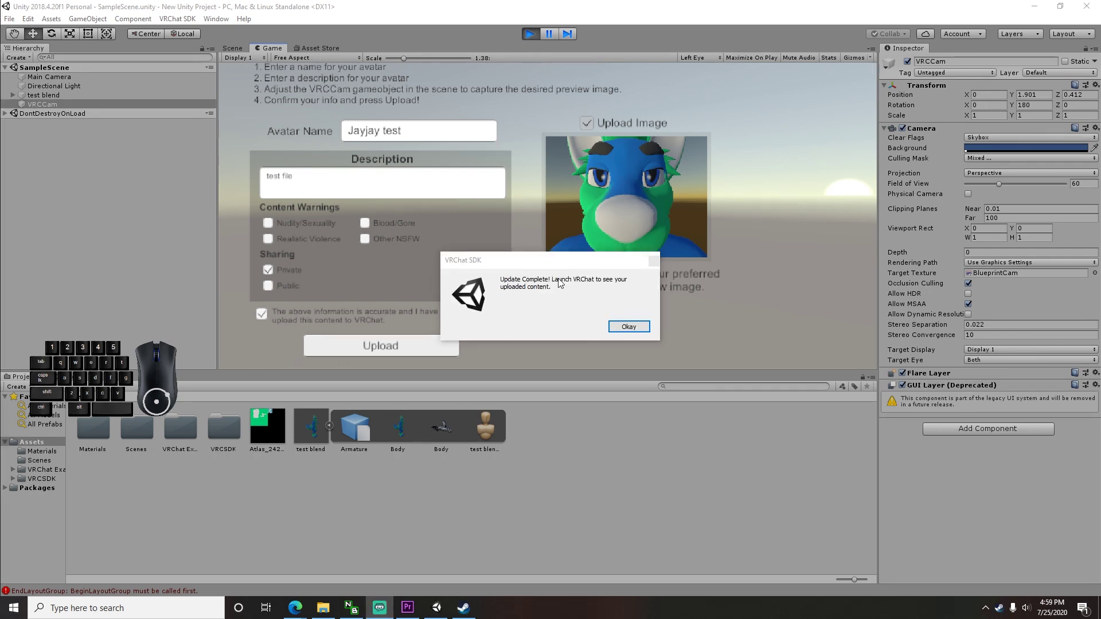
pyautogui.click(628, 327)
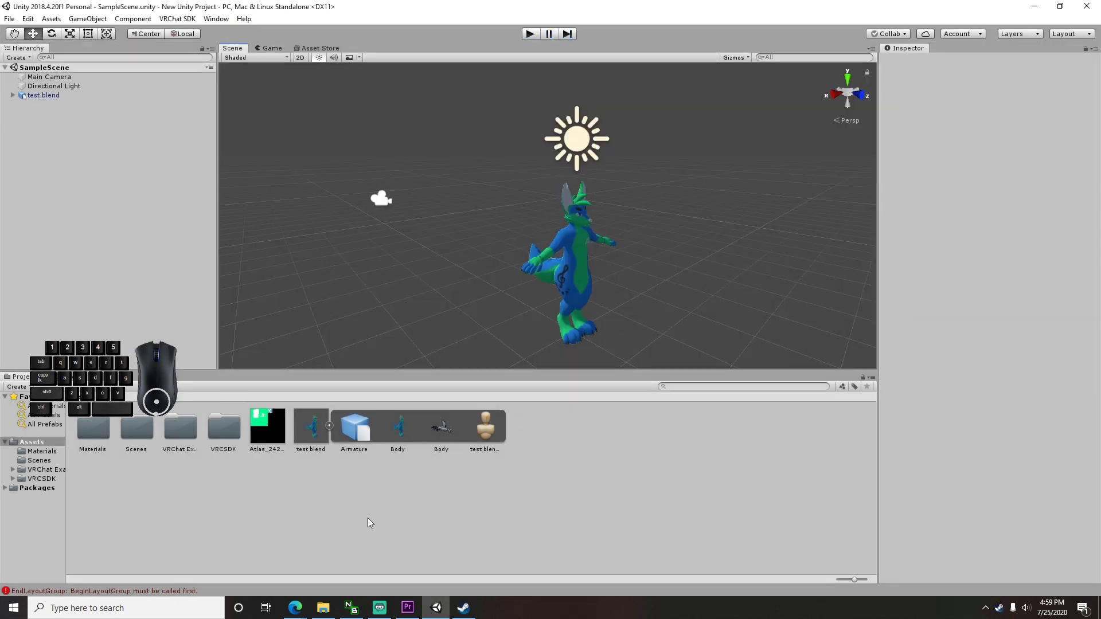
# Step: Launch VRChat from the Steam library in Desktop (Non-VR) mode
pyautogui.click(463, 607)
pyautogui.click(467, 320)
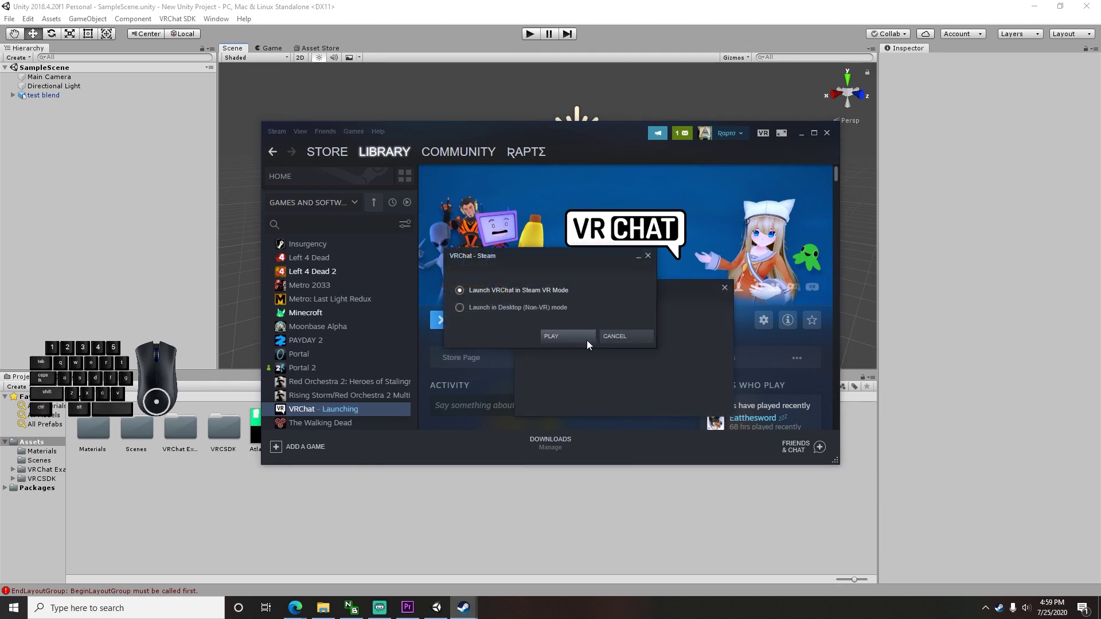
pyautogui.click(482, 308)
pyautogui.click(579, 340)
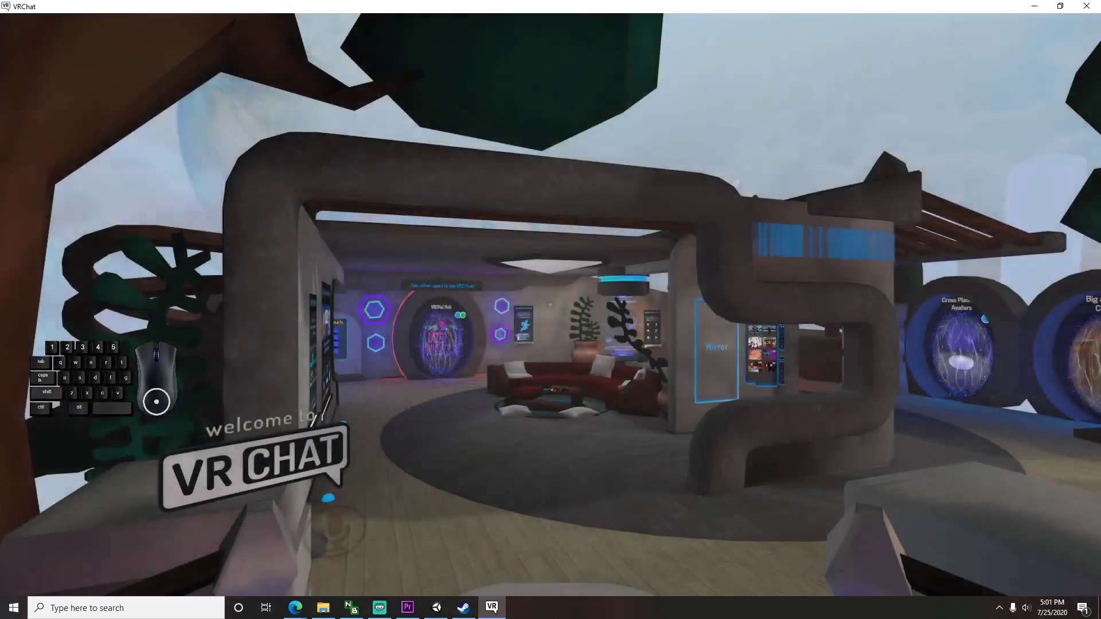
# Step: Change into the Jayjay test avatar from My Creations and close the avatar menu
pyautogui.press('Escape')
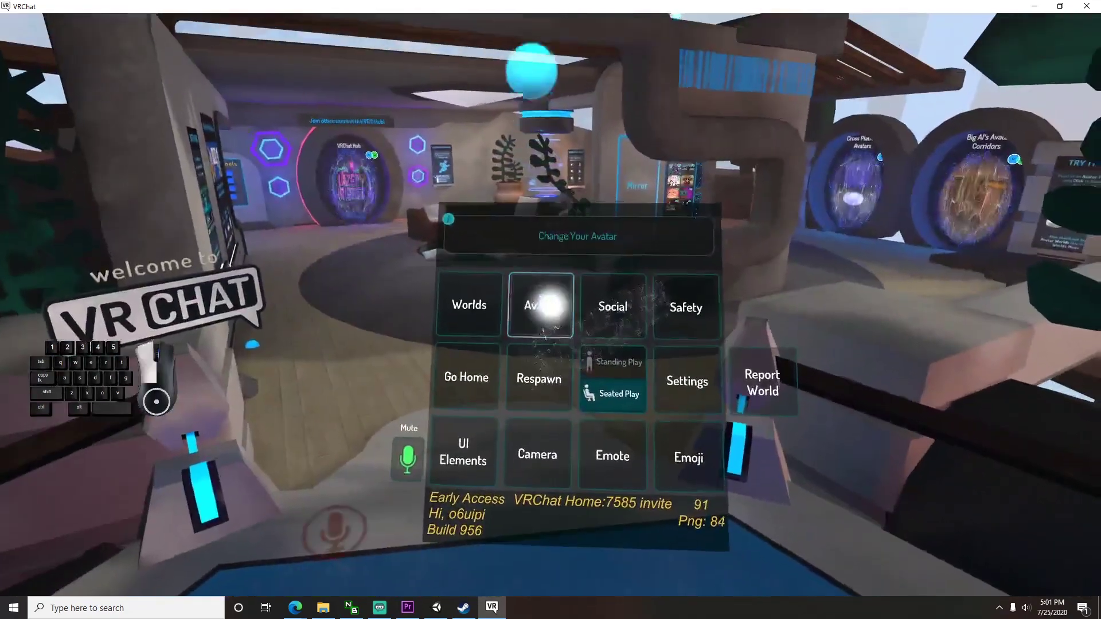
pyautogui.click(543, 305)
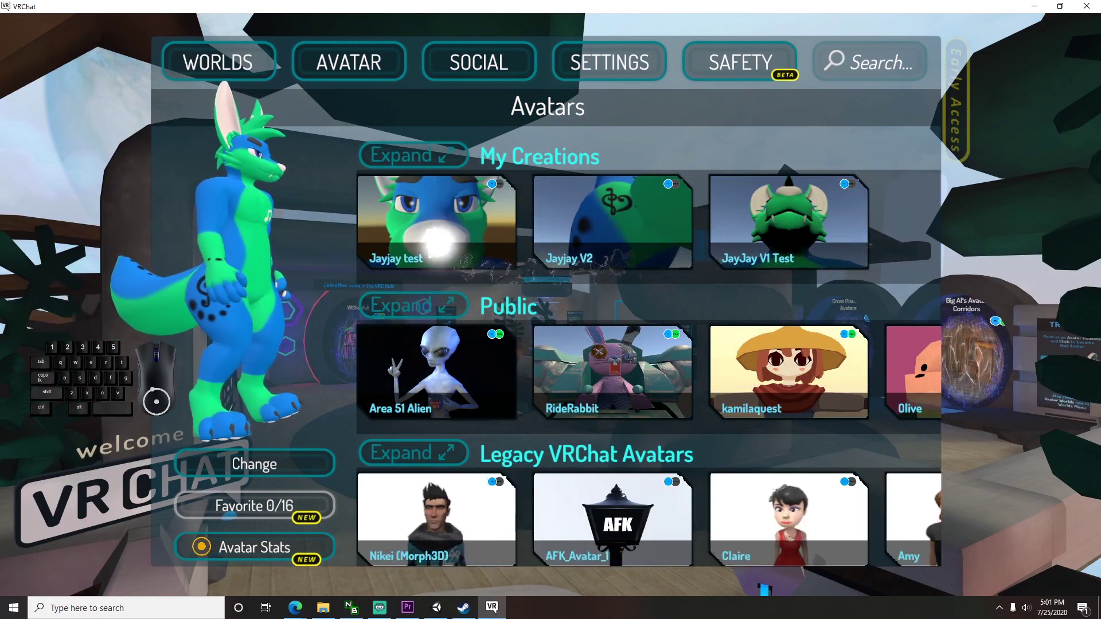
pyautogui.click(412, 251)
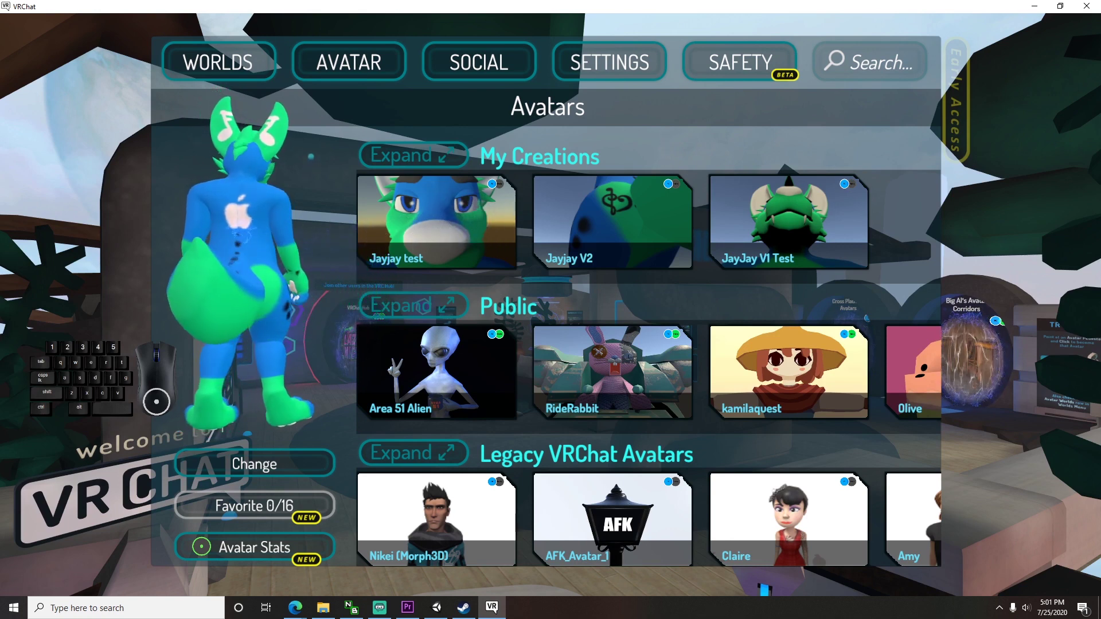
pyautogui.click(258, 468)
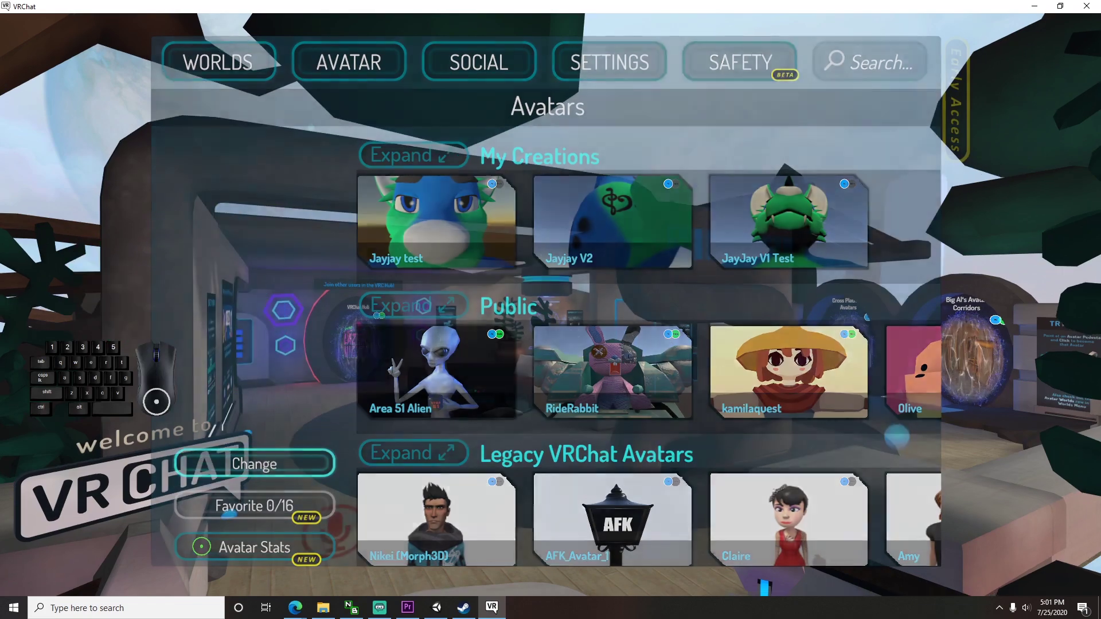
pyautogui.press('Escape')
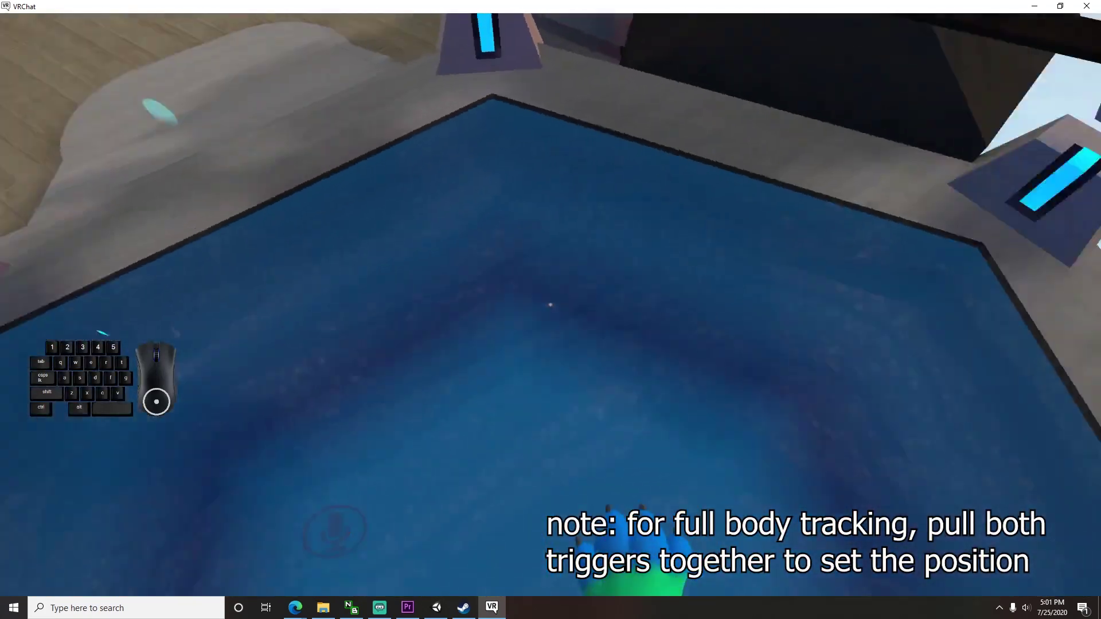
# Step: Walk forward and right through the hub to the mirror by the avatar board
pyautogui.press('w')
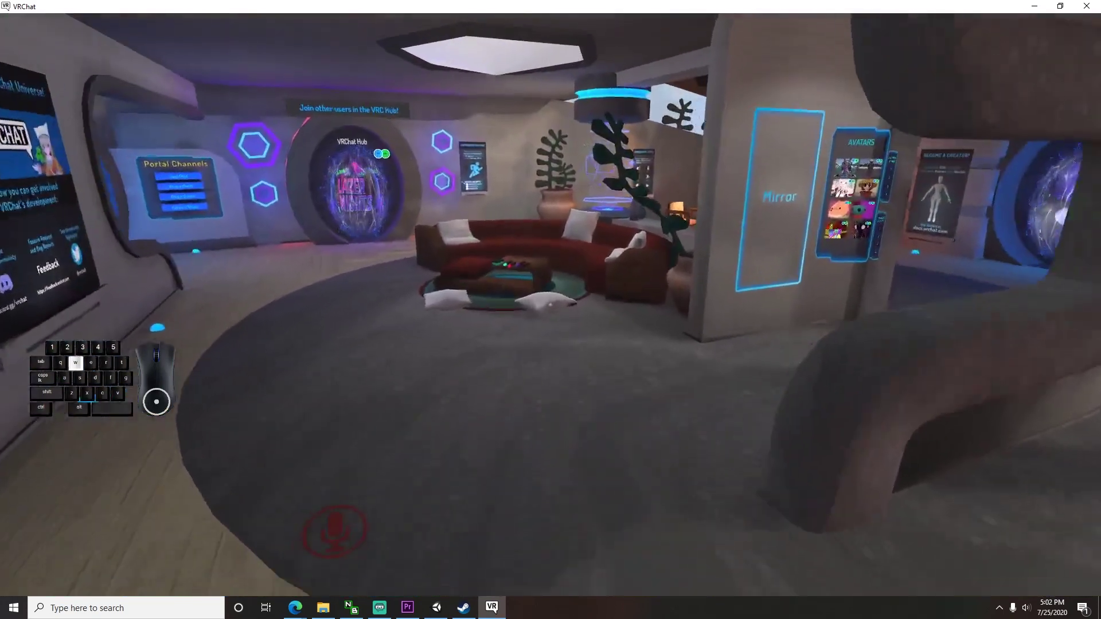
pyautogui.press('d')
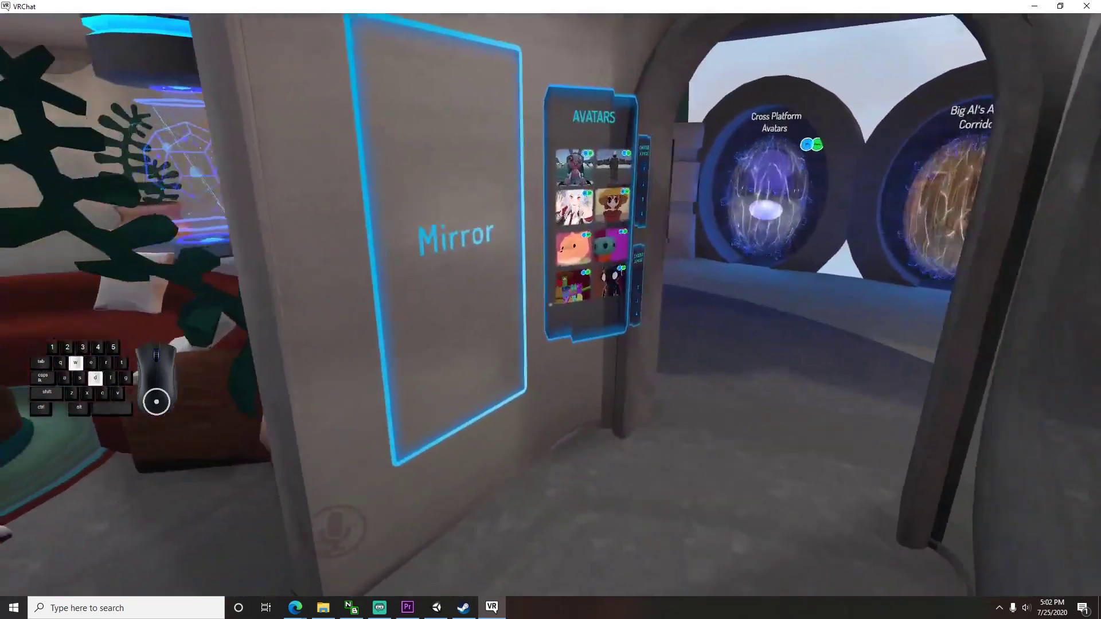